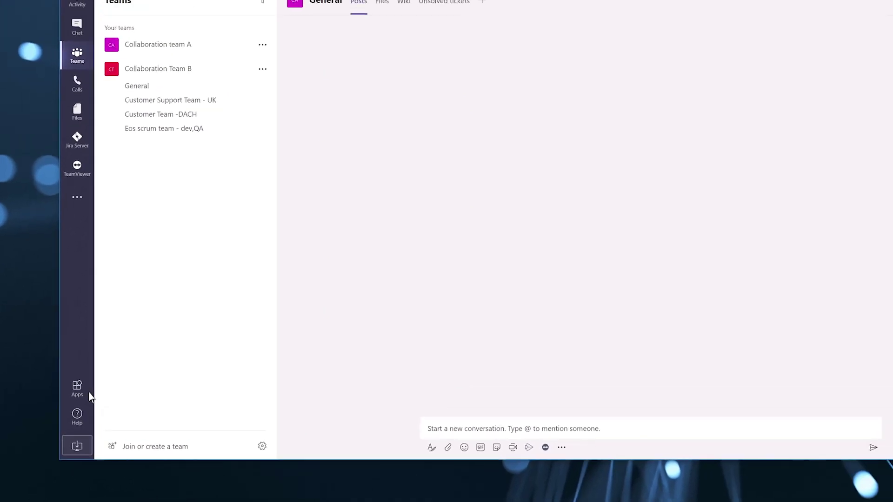
# Step: Add the TeamViewer app from the Teams app store and open its TeamViewer account login
pyautogui.click(89, 394)
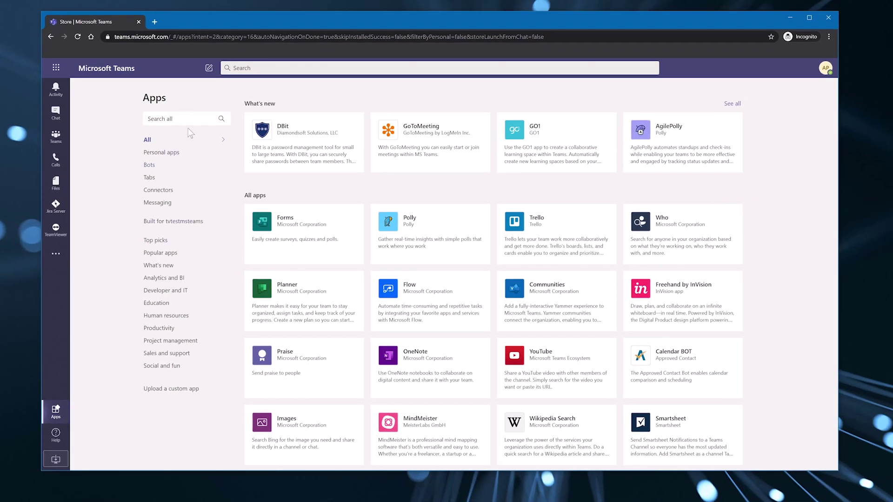
pyautogui.click(186, 119)
pyautogui.write('TeamVi')
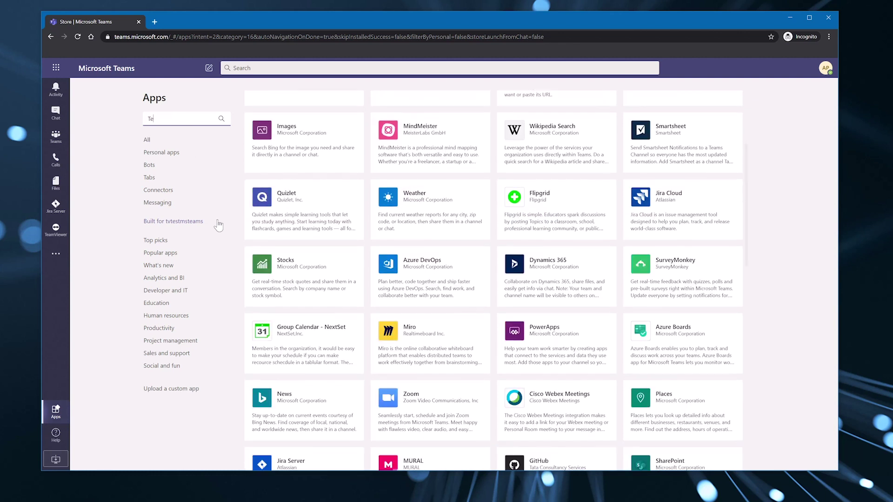
pyautogui.write('ewer')
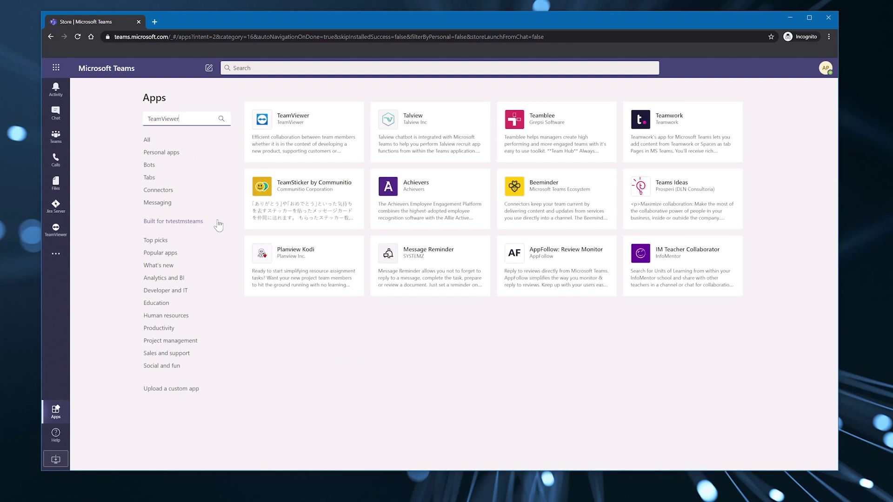
pyautogui.click(298, 136)
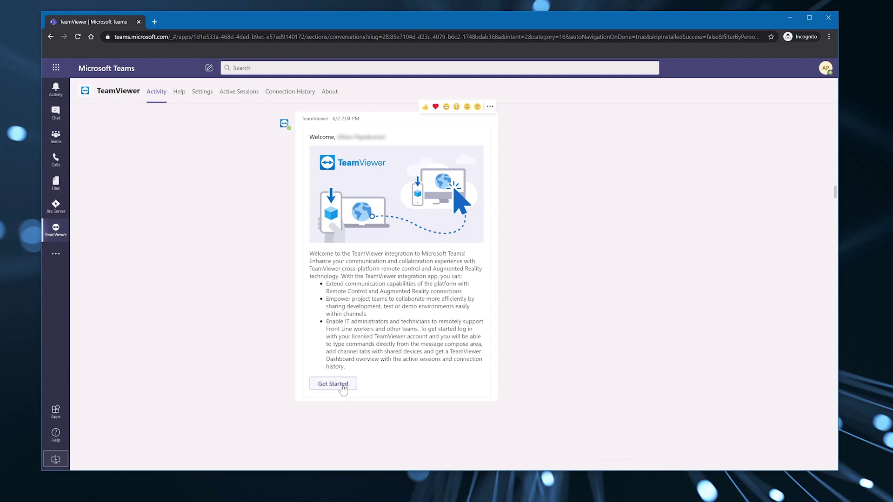
pyautogui.click(342, 386)
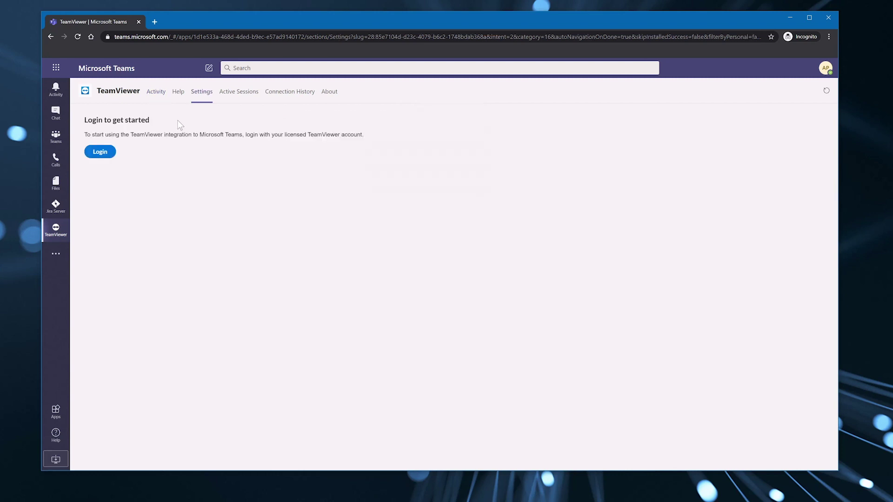
pyautogui.click(101, 152)
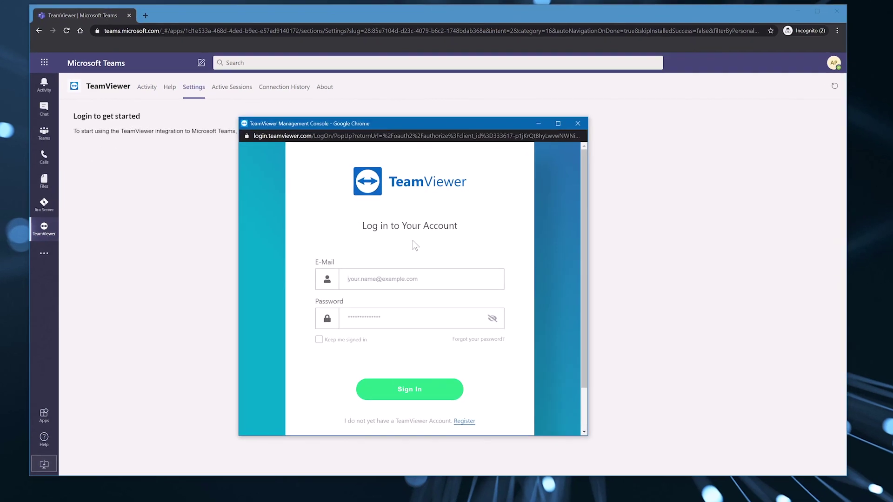
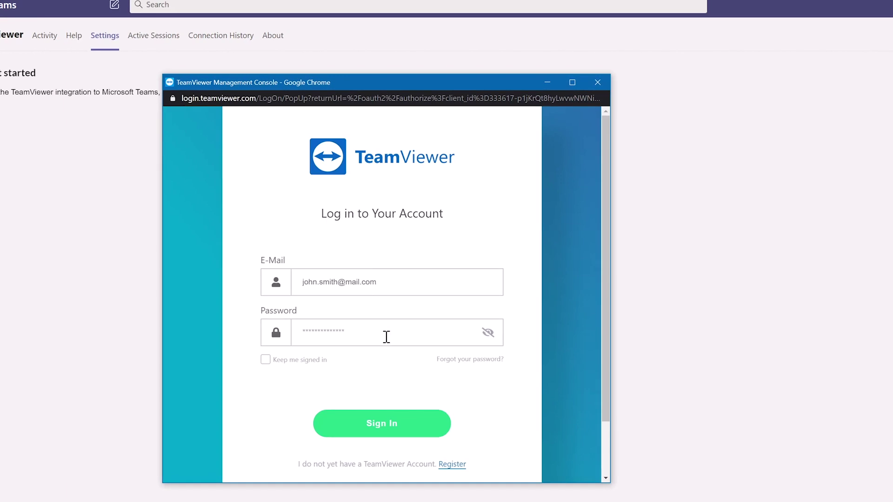
# Step: Sign in to the TeamViewer account with its e-mail and password, and allow the requested permissions
pyautogui.click(375, 424)
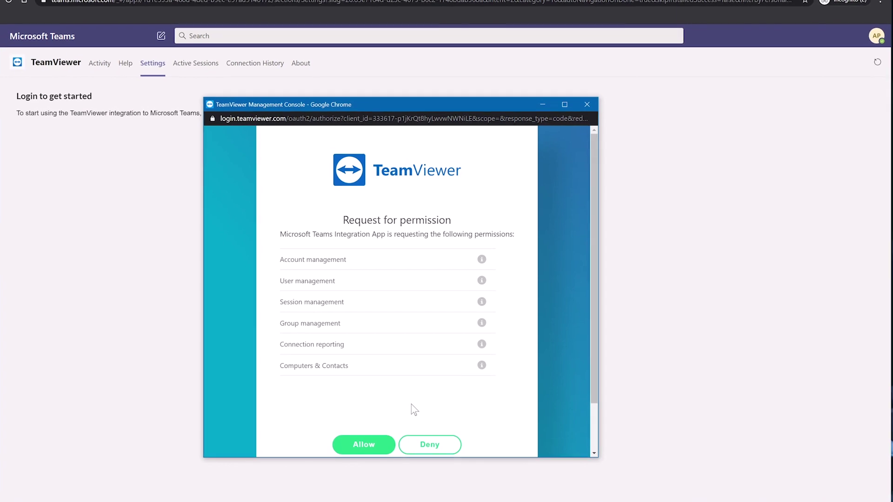
pyautogui.click(379, 446)
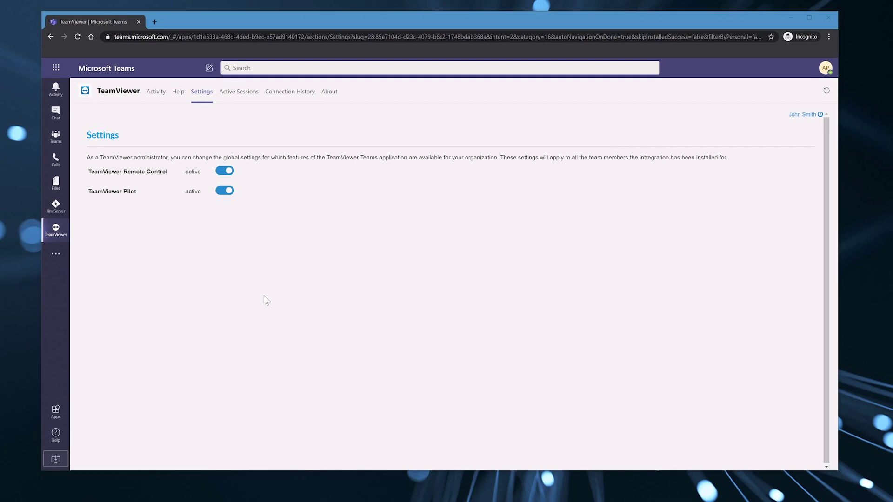
# Step: Toggle Remote Control and Pilot off and back on, then go to Collaboration team A's General channel
pyautogui.click(224, 172)
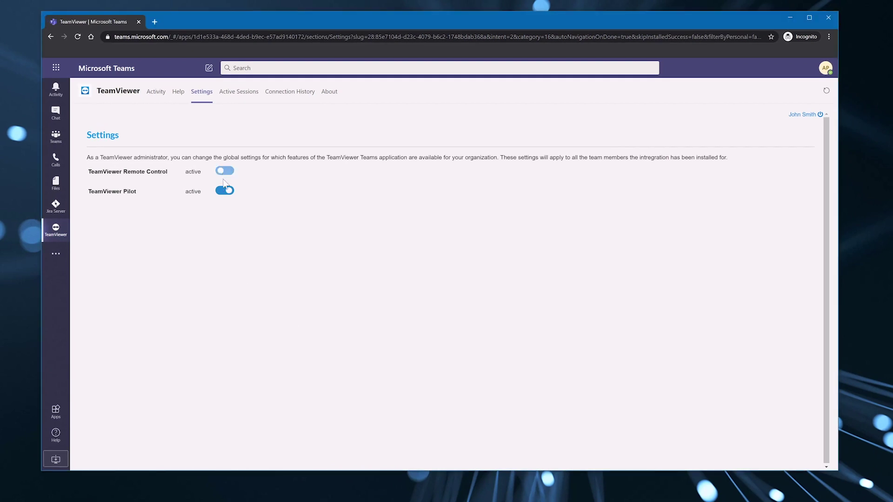
pyautogui.click(222, 193)
pyautogui.click(222, 193)
pyautogui.click(223, 172)
pyautogui.click(157, 93)
pyautogui.click(52, 140)
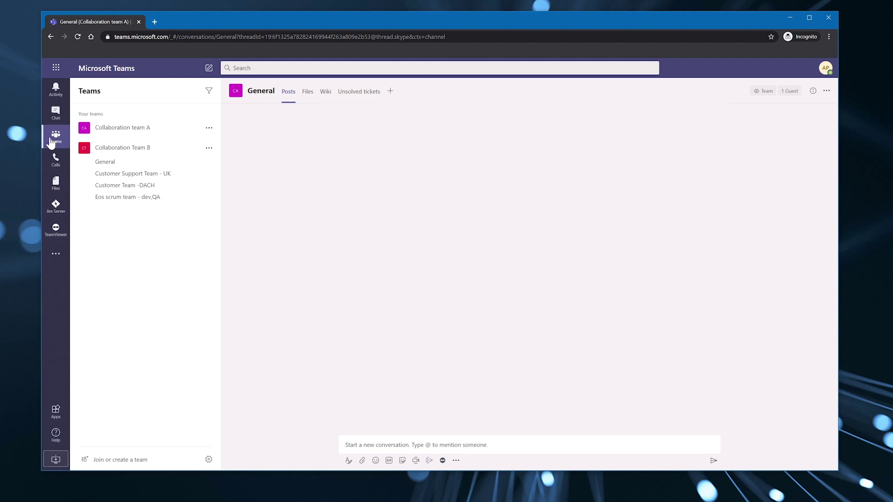
pyautogui.click(258, 68)
pyautogui.write('@tea')
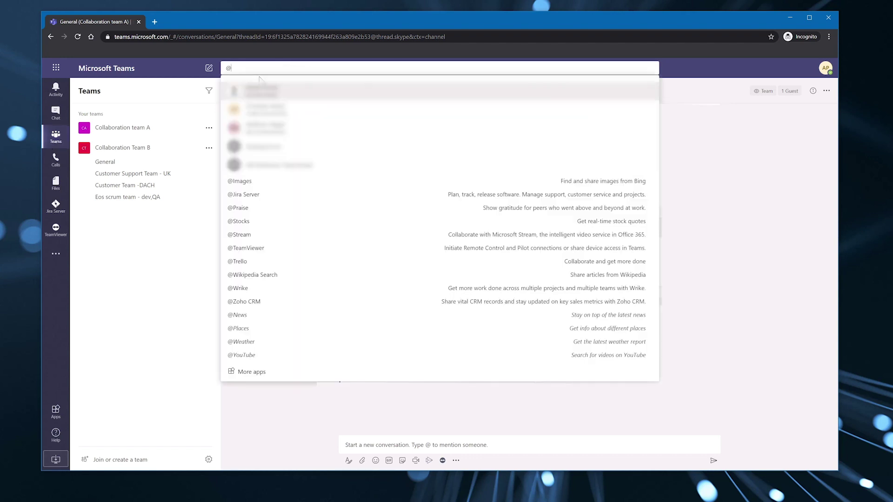
pyautogui.write('mviewer')
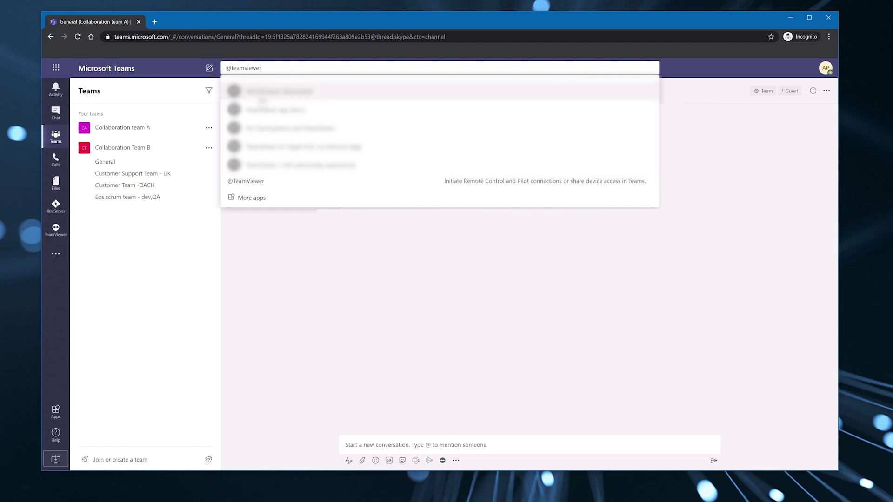
pyautogui.click(265, 182)
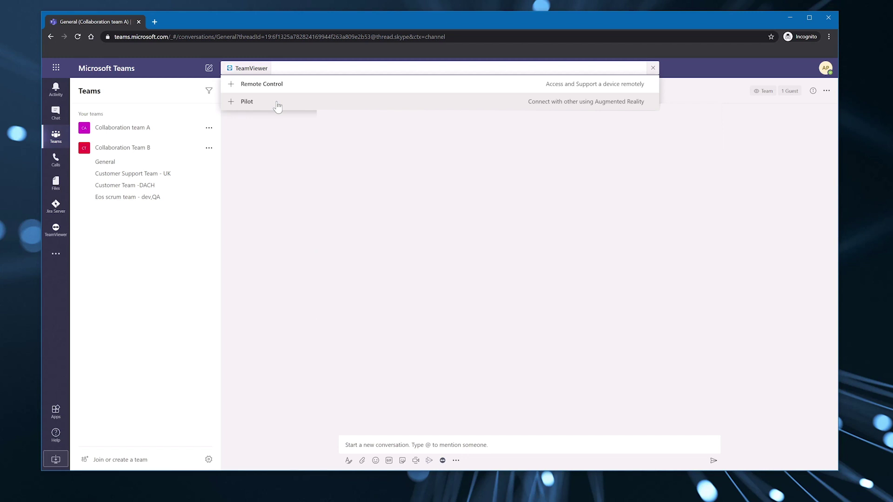
pyautogui.click(278, 103)
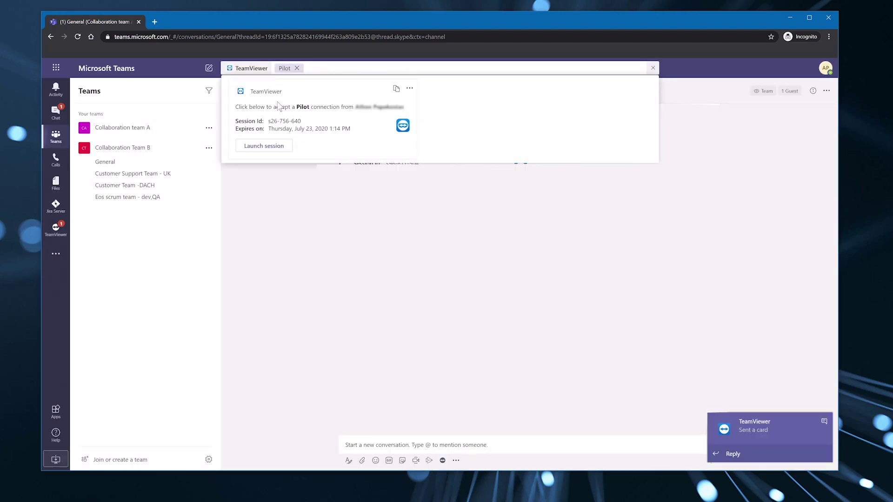
pyautogui.click(397, 91)
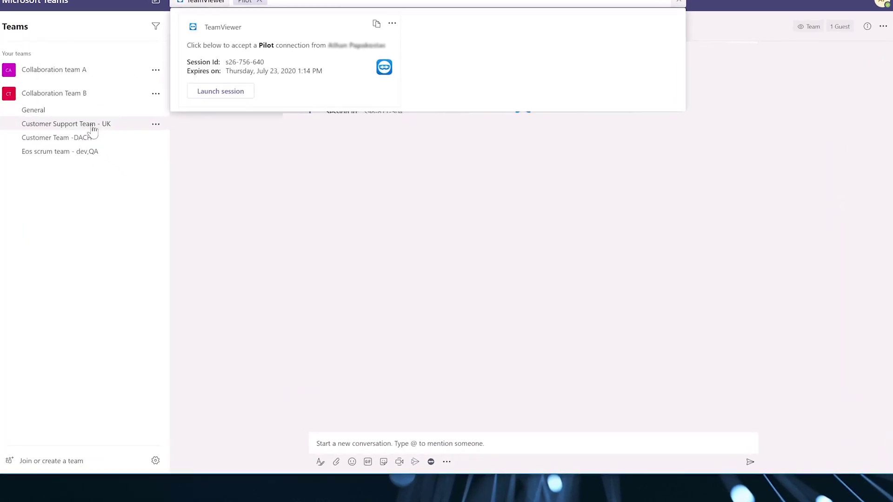
# Step: Paste the Pilot invitation card into a new post in the Customer Support Team - UK channel
pyautogui.click(137, 160)
pyautogui.click(301, 442)
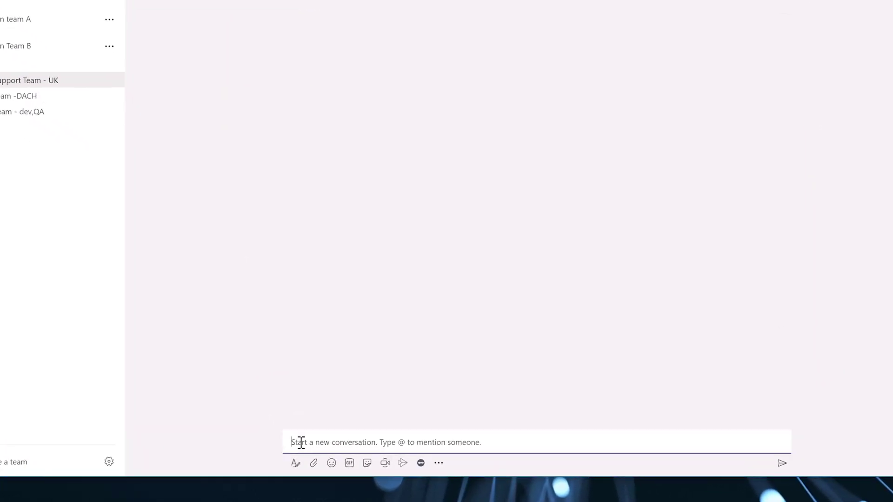
pyautogui.hotkey('ctrl', 'v')
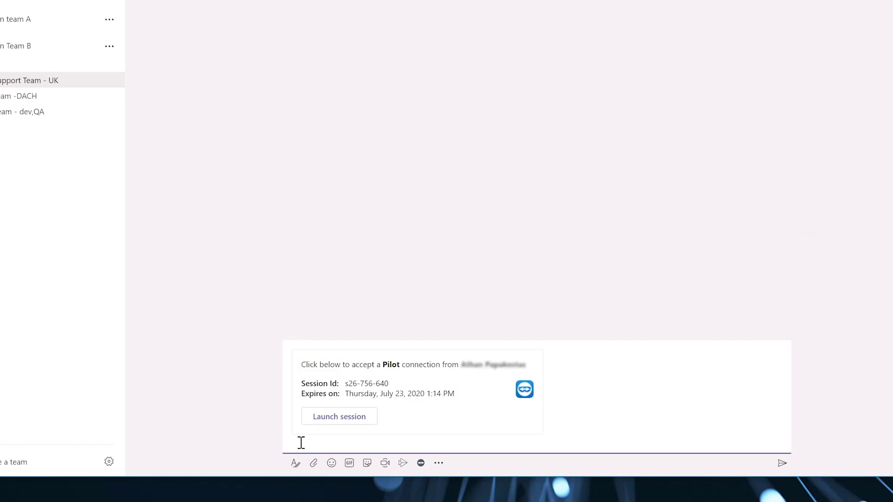
# Step: Post the Pilot invitation card, then send a TeamViewer Remote Control invitation in the Jira Server chat
pyautogui.click(782, 463)
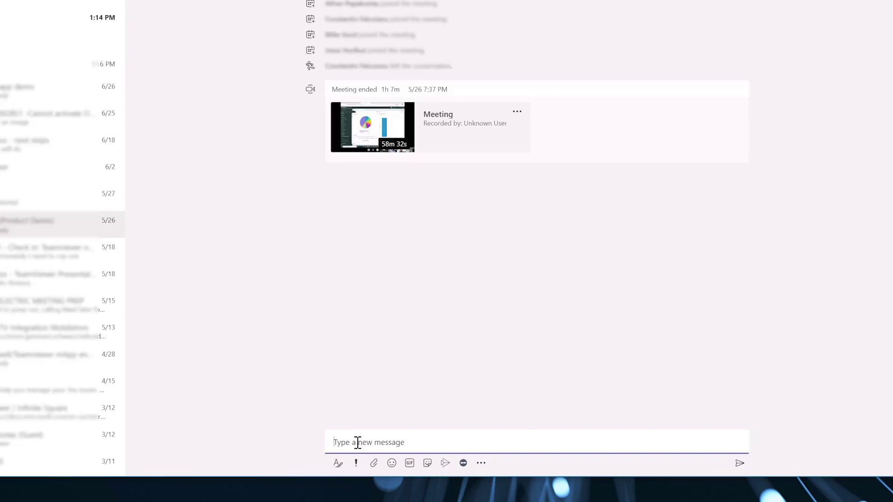
pyautogui.write('@team')
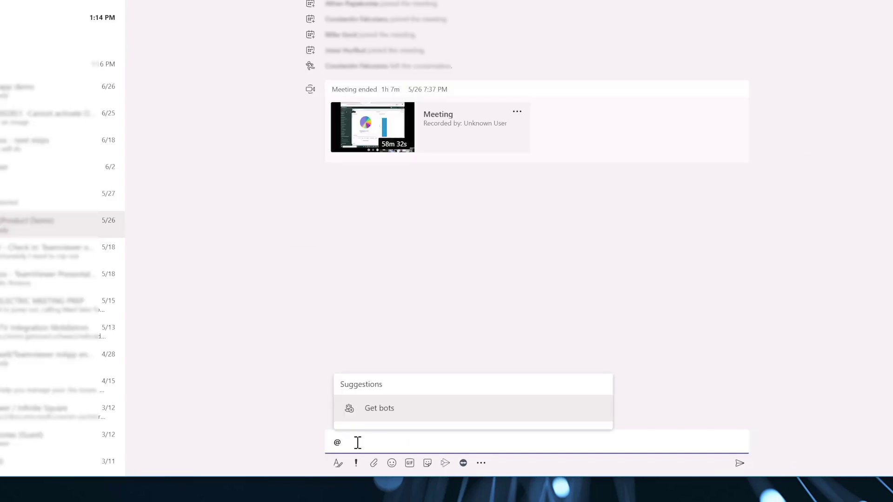
pyautogui.write('viewer')
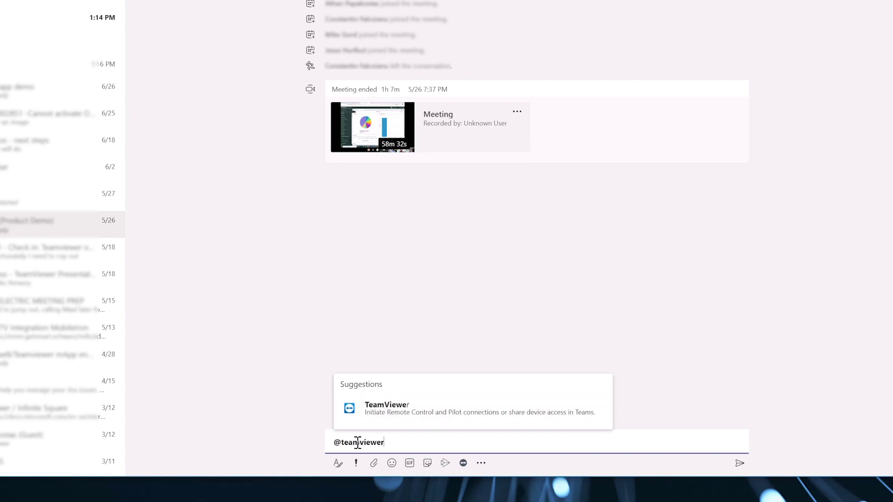
pyautogui.click(368, 411)
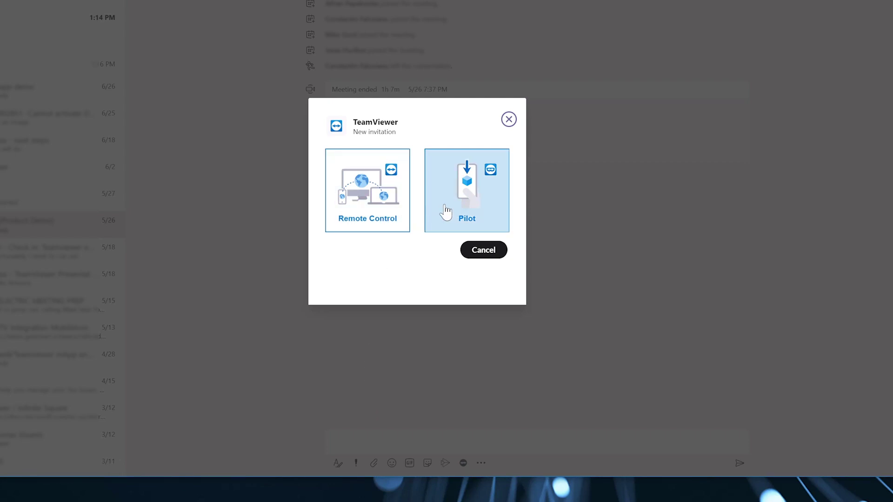
pyautogui.click(390, 213)
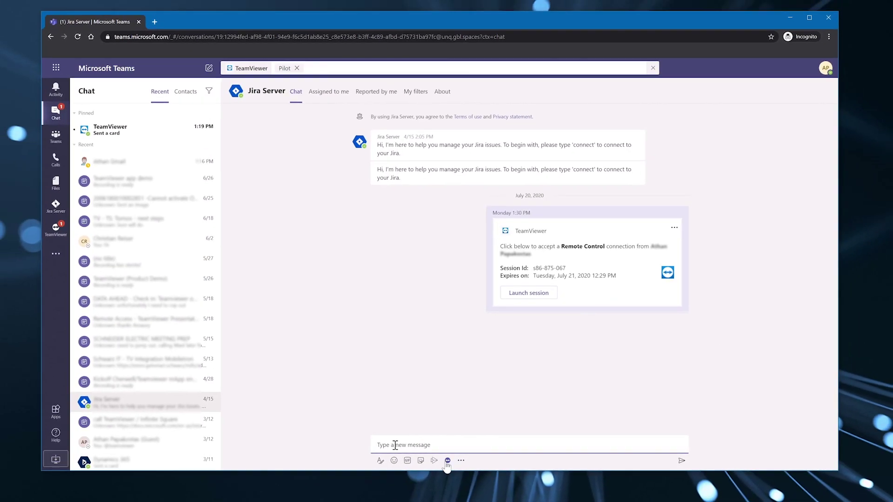
pyautogui.click(447, 461)
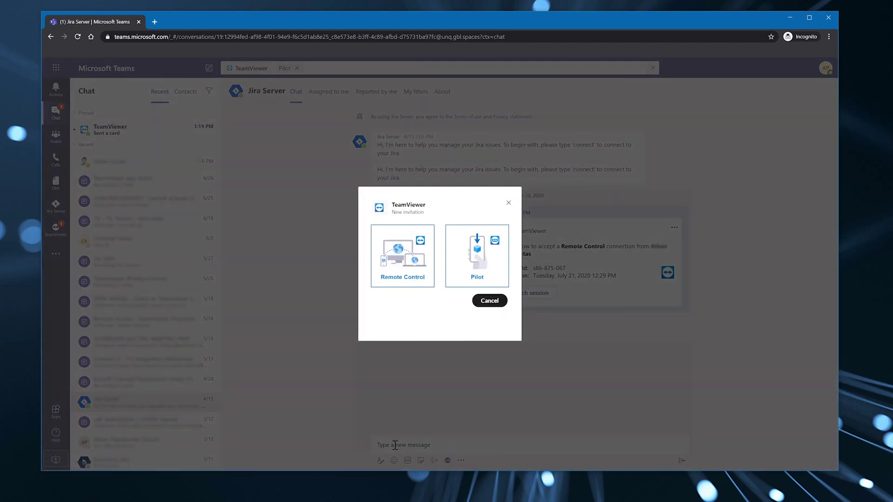
pyautogui.click(448, 280)
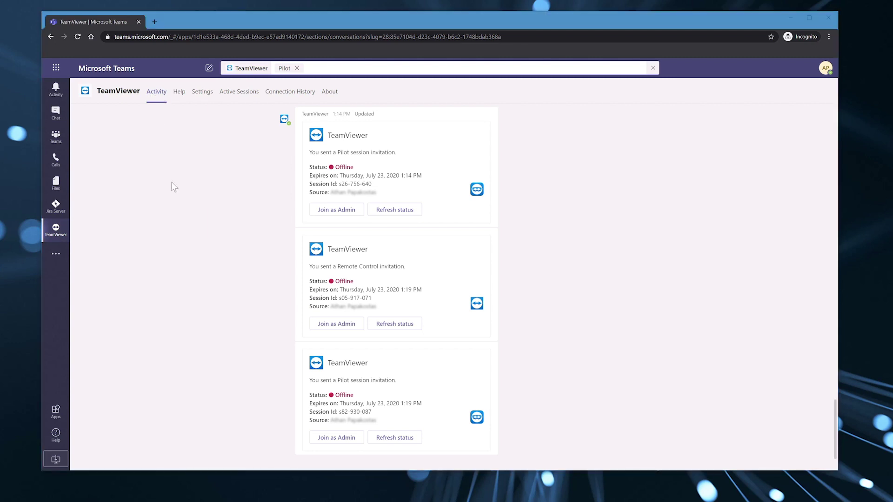
pyautogui.click(385, 441)
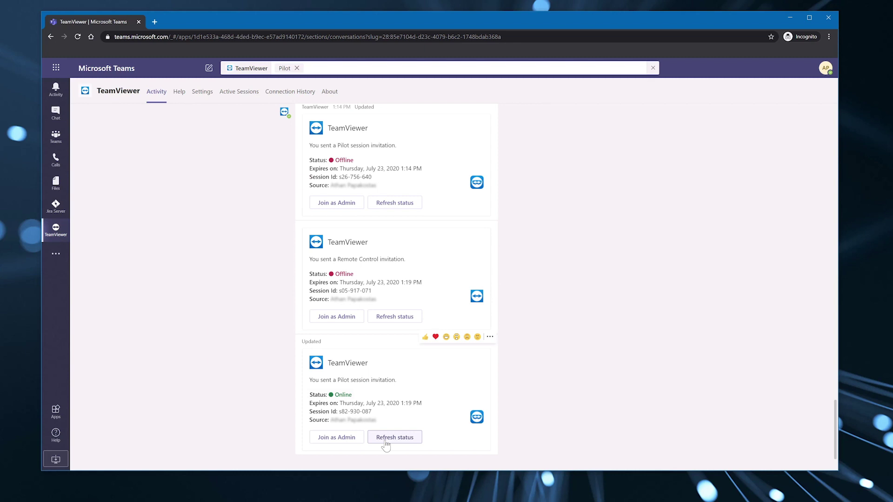
pyautogui.click(350, 436)
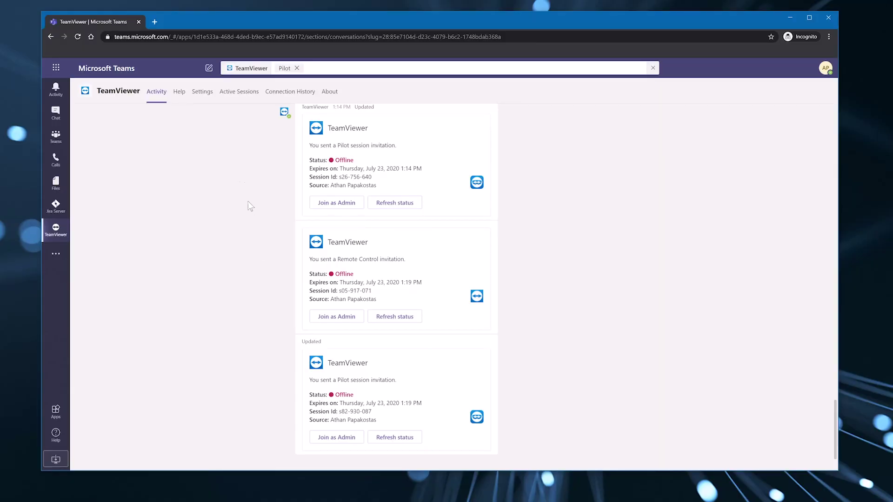
# Step: Show the TeamViewer Active Sessions table listing the seven sessions and their status
pyautogui.click(233, 95)
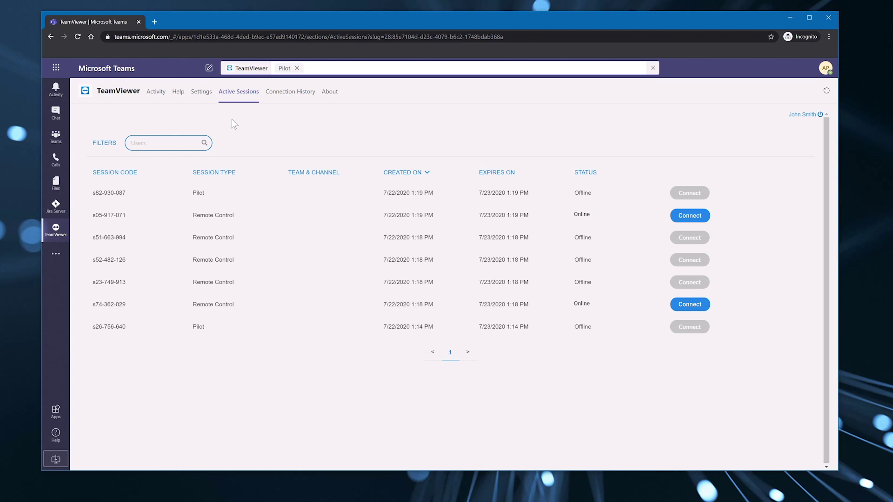
# Step: Show the TeamViewer Connection History with the eight past sessions' durations and channels
pyautogui.click(283, 97)
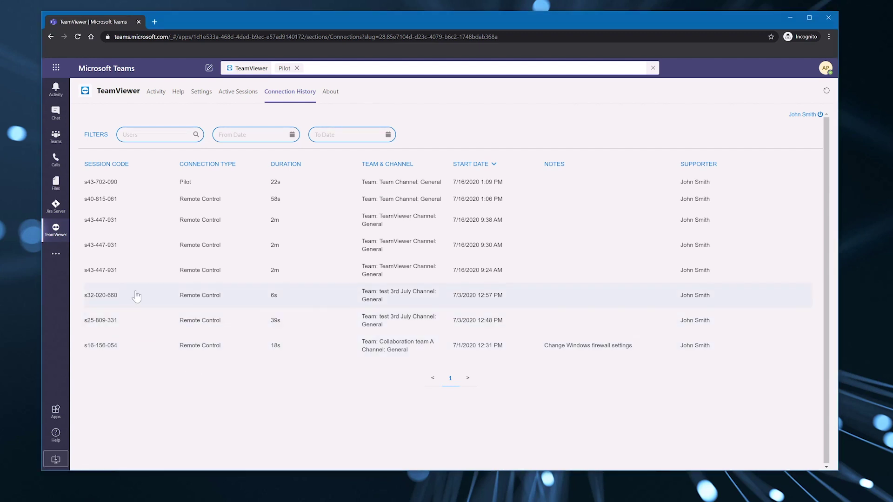
# Step: Add a TeamViewer tab to the Customer Team -DACH channel, bringing up its device-group setup
pyautogui.click(56, 136)
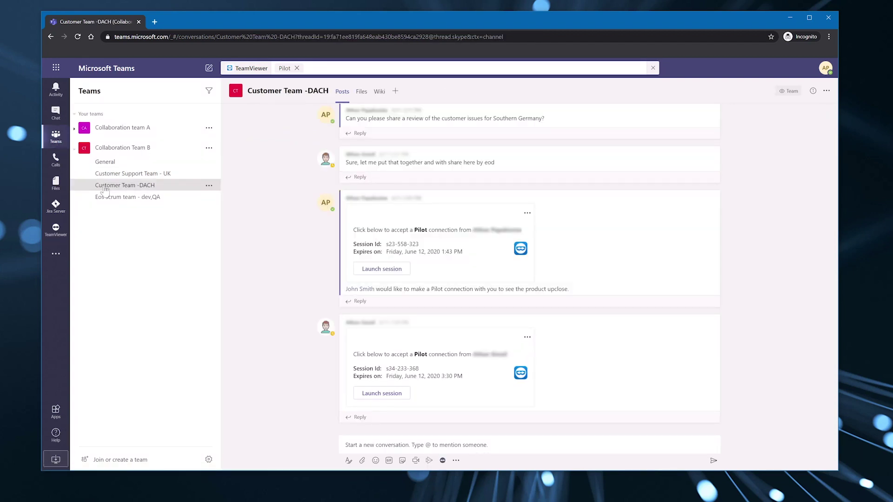
pyautogui.click(397, 92)
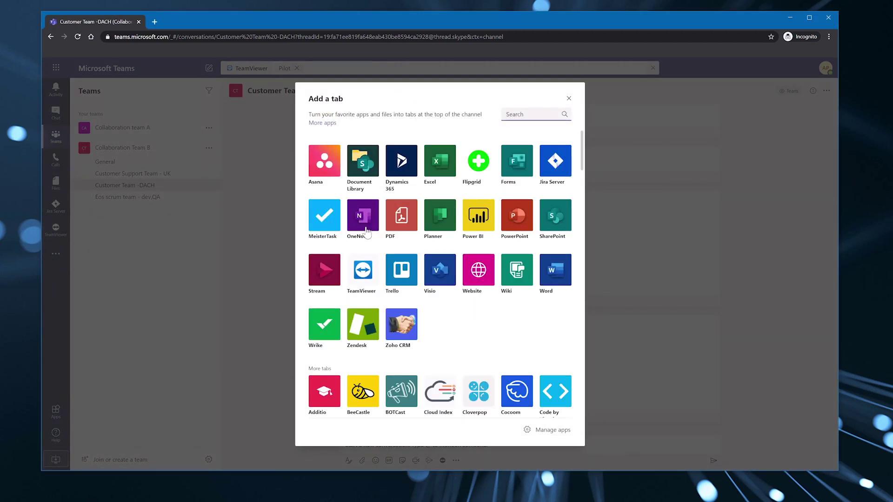
pyautogui.click(367, 268)
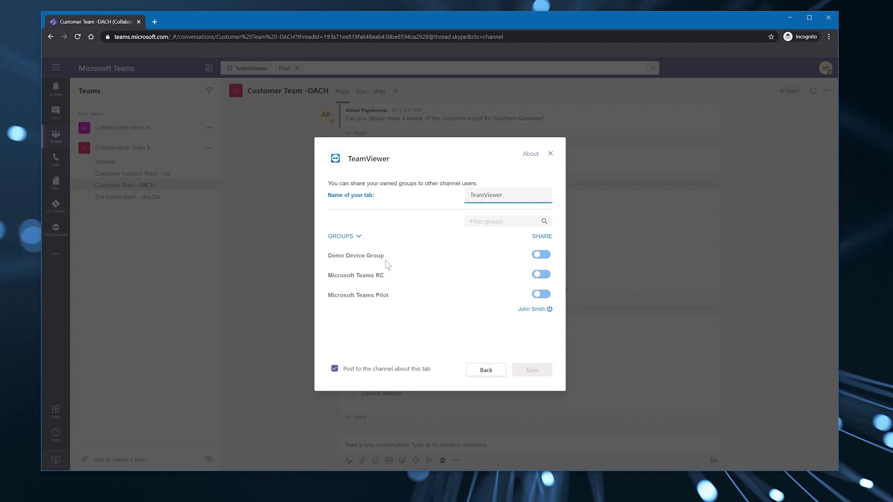
# Step: Name the tab 'Product Demo DEvices', share Demo Device Group, Microsoft Teams RC and Pilot groups, and save
pyautogui.doubleClick(465, 194)
pyautogui.write('Product Demo DEvic')
pyautogui.write('es')
pyautogui.click(541, 255)
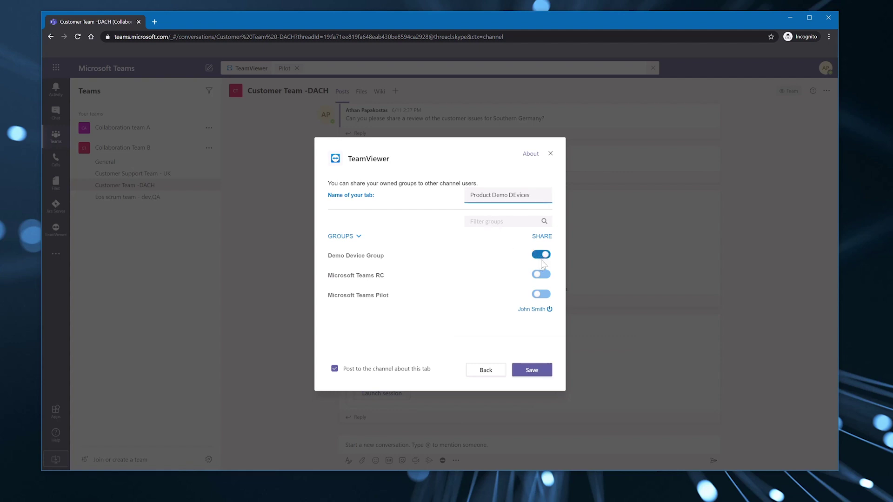
pyautogui.click(542, 275)
pyautogui.click(547, 297)
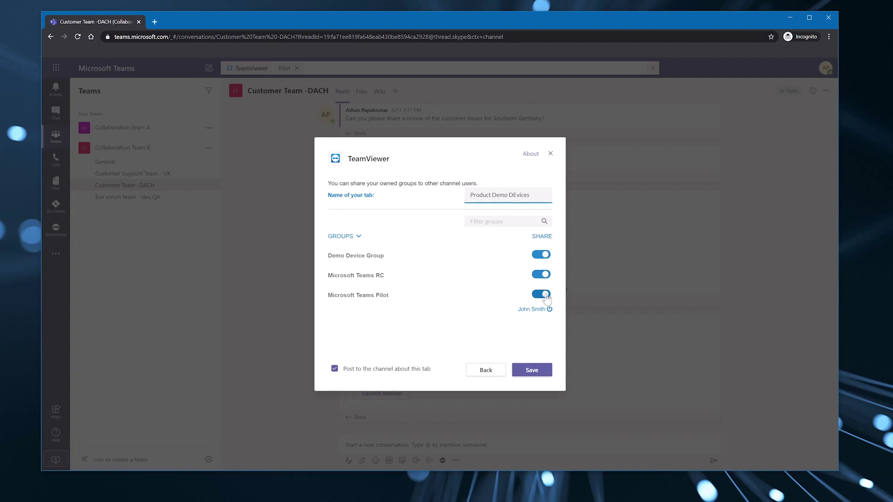
pyautogui.click(544, 372)
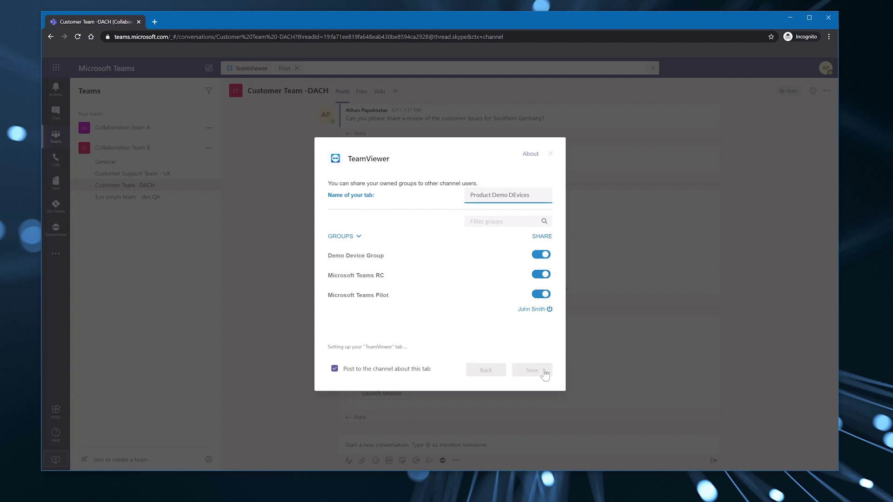